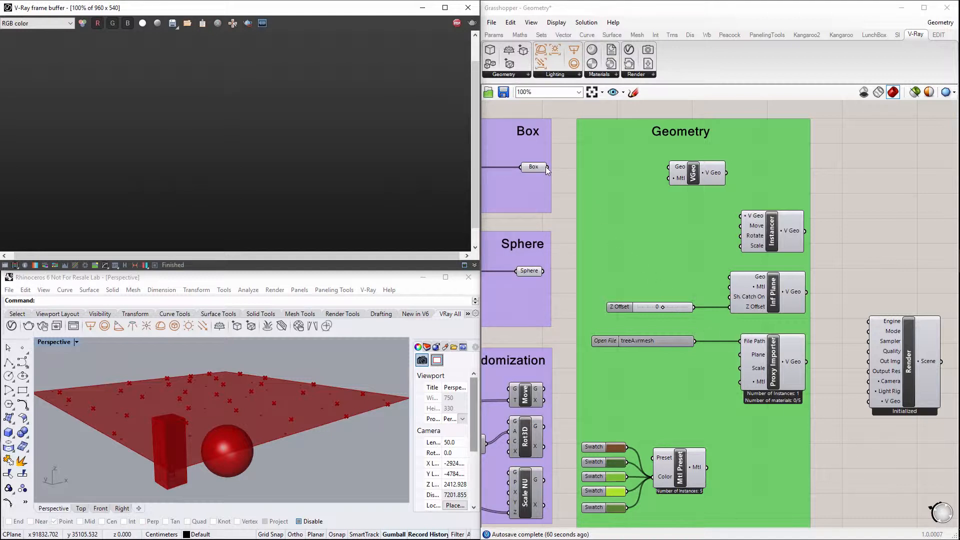
- Wire the Box into VGeo's Geo input, VGeo into the Instancer's V Geo, and the Instancer's output into Render's V Geo
mouse_move(547, 166)
drag(547, 166, 669, 167)
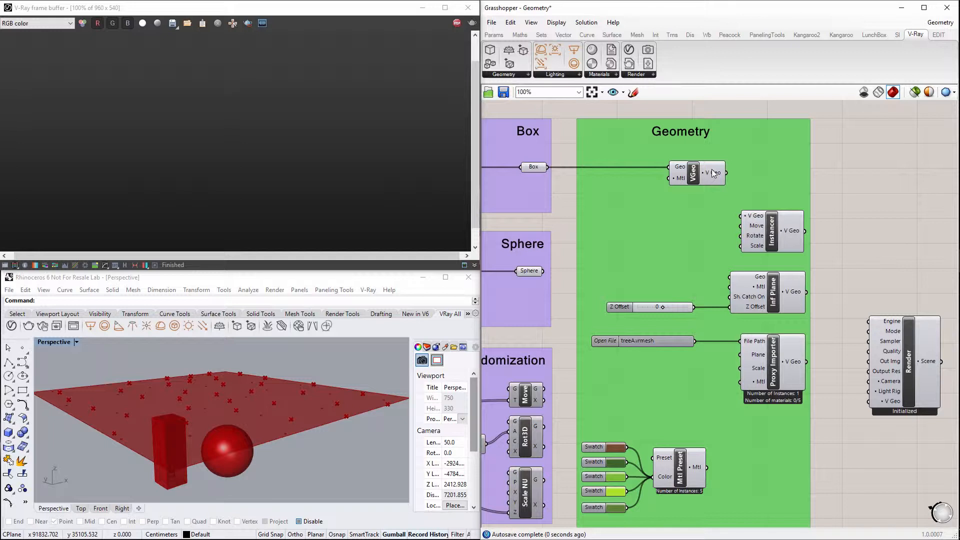
drag(739, 215, 741, 216)
drag(805, 232, 868, 403)
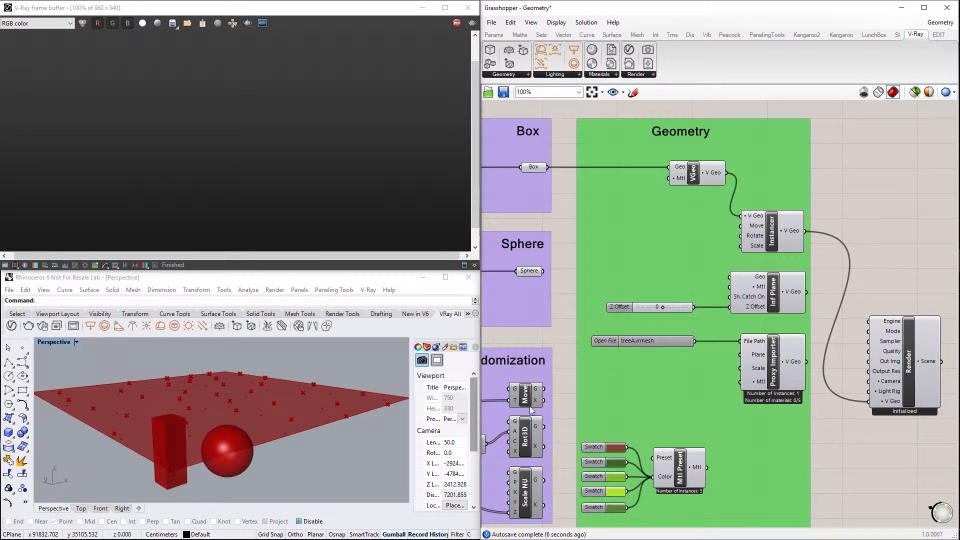
- Connect the X outputs of Move, Rot3D and Scale NU to the Instancer's Move, Rotate and Scale inputs respectively
drag(537, 399, 741, 227)
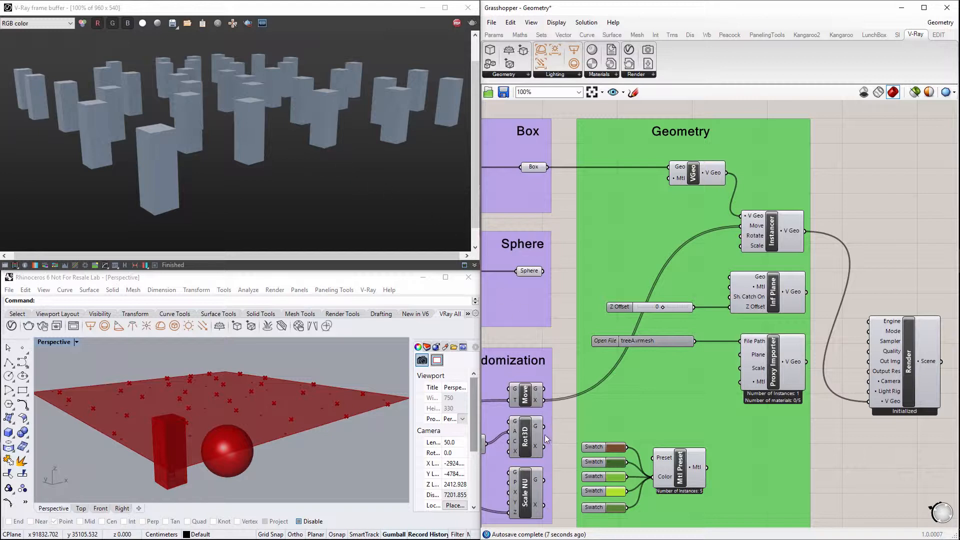
drag(543, 447, 741, 235)
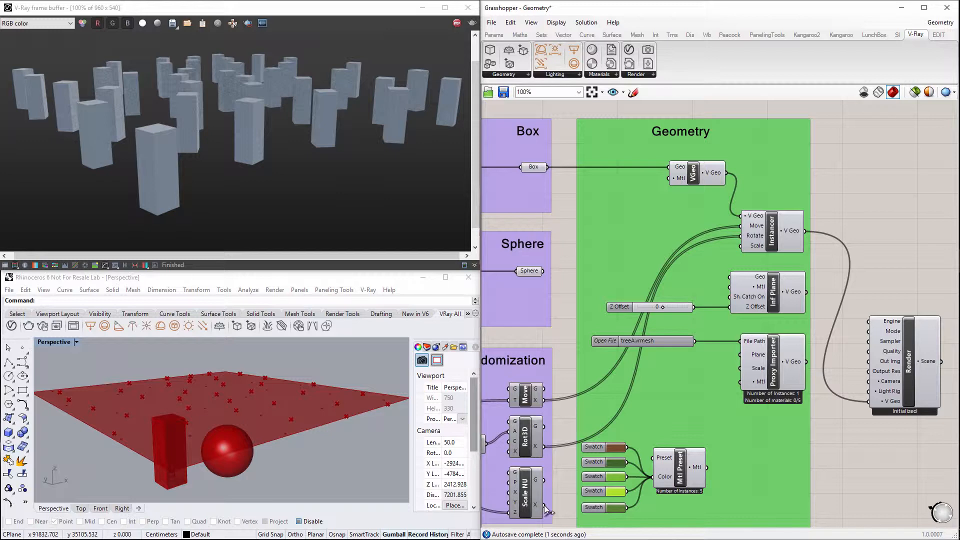
drag(544, 505, 741, 246)
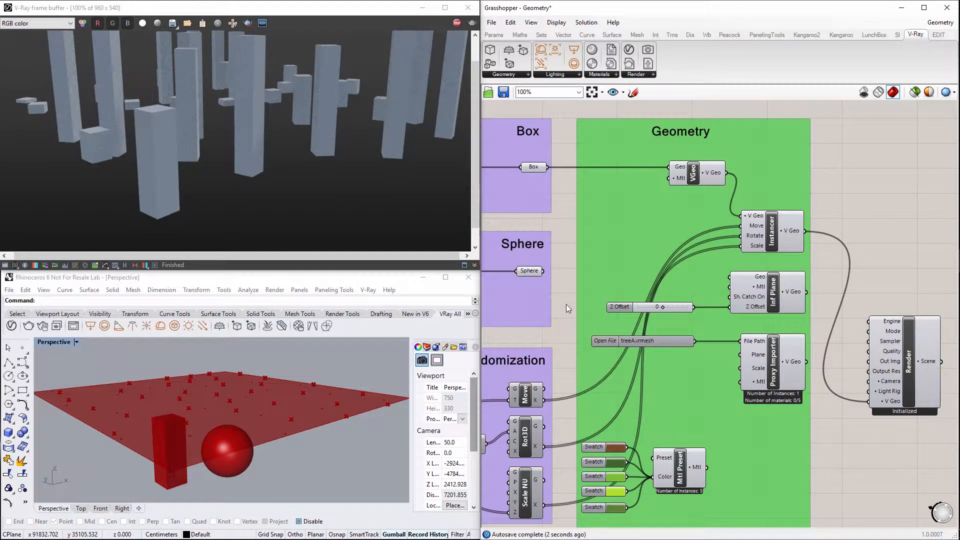
- Try 12 scattered points in the Plane group's Count slider, settling on a Count of 75
right_drag(506, 333, 677, 139)
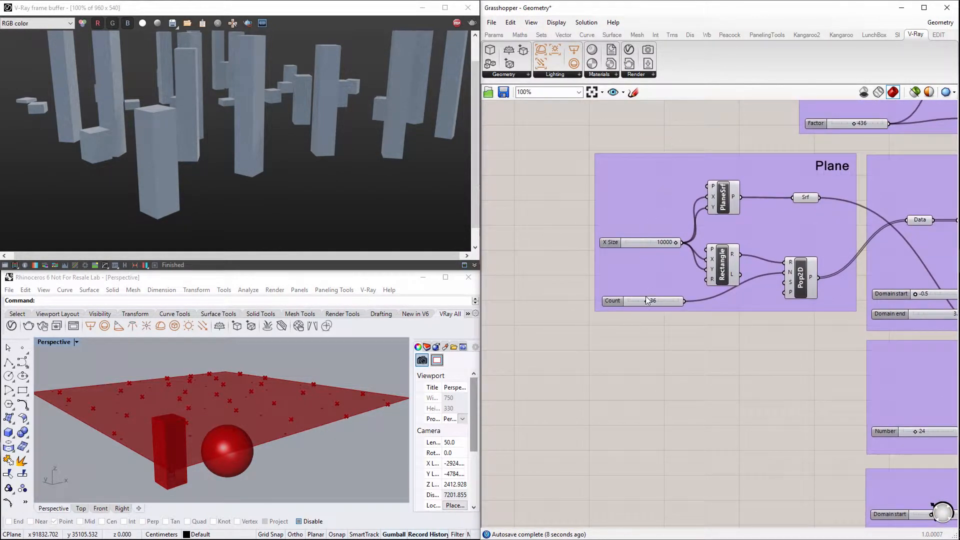
drag(649, 303, 634, 301)
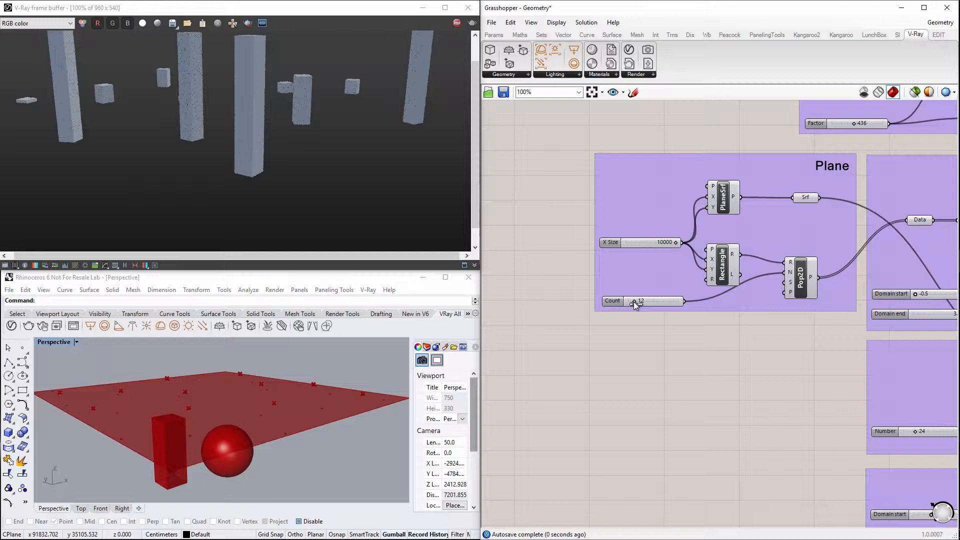
drag(634, 302, 665, 302)
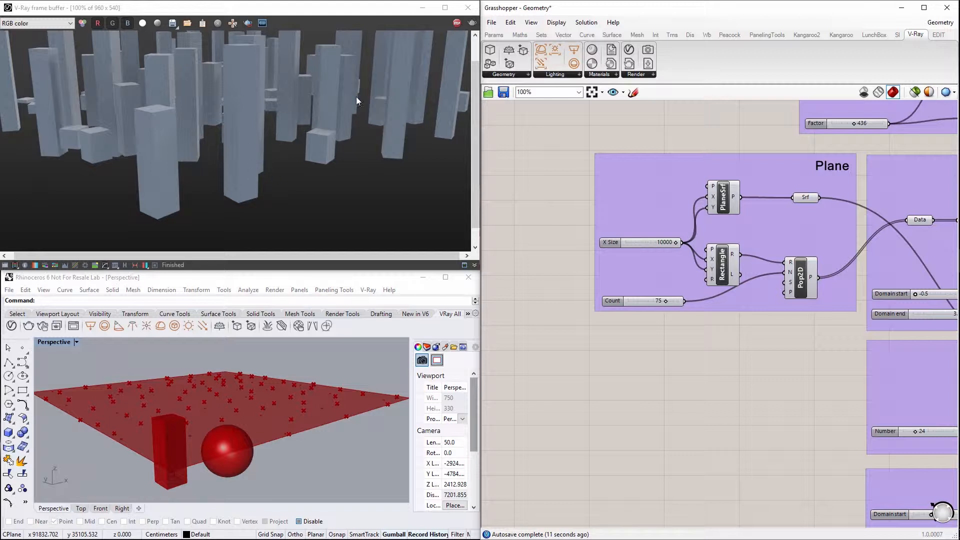
- Stop the render, replace the Instancer with VGeo's direct output on Render's V Geo input, and start rendering again
click(457, 25)
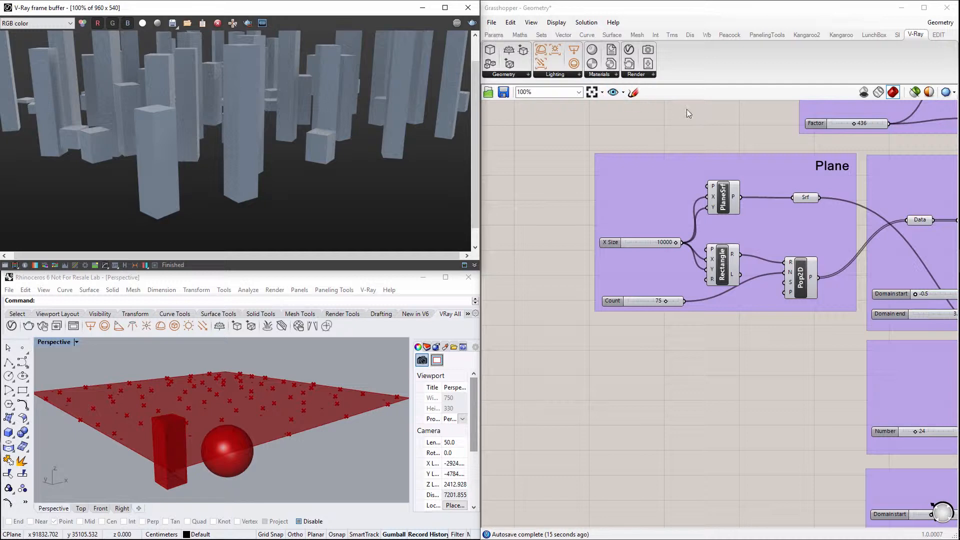
right_drag(756, 146, 605, 327)
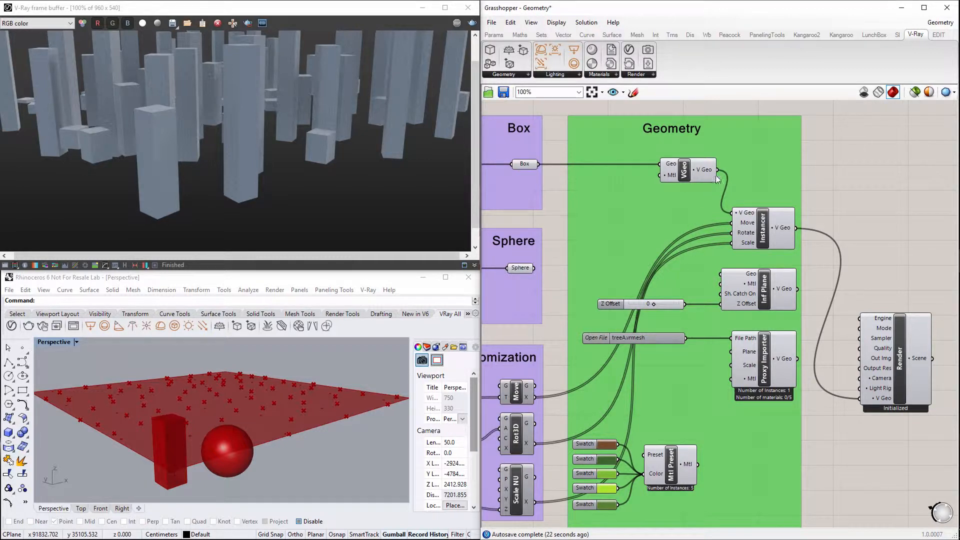
drag(717, 170, 859, 399)
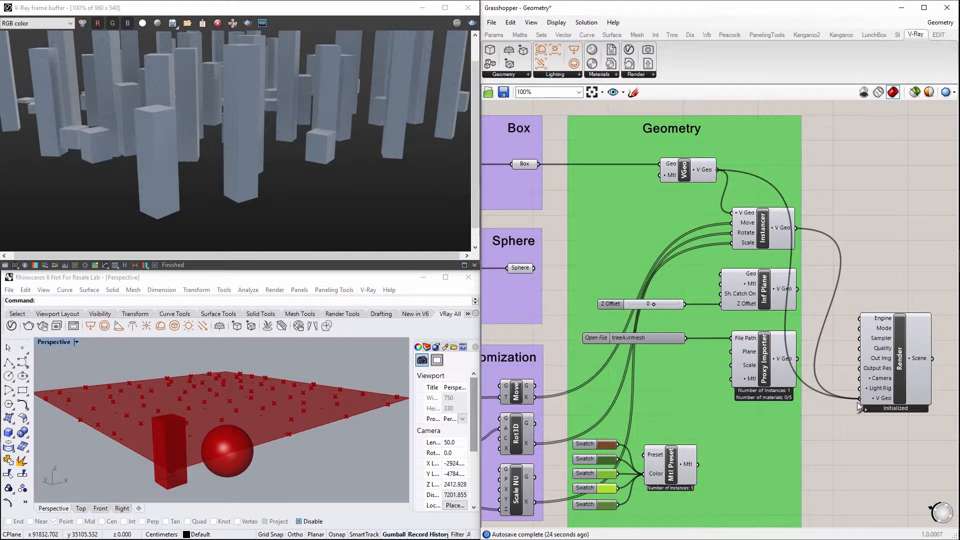
right_click(904, 372)
click(888, 433)
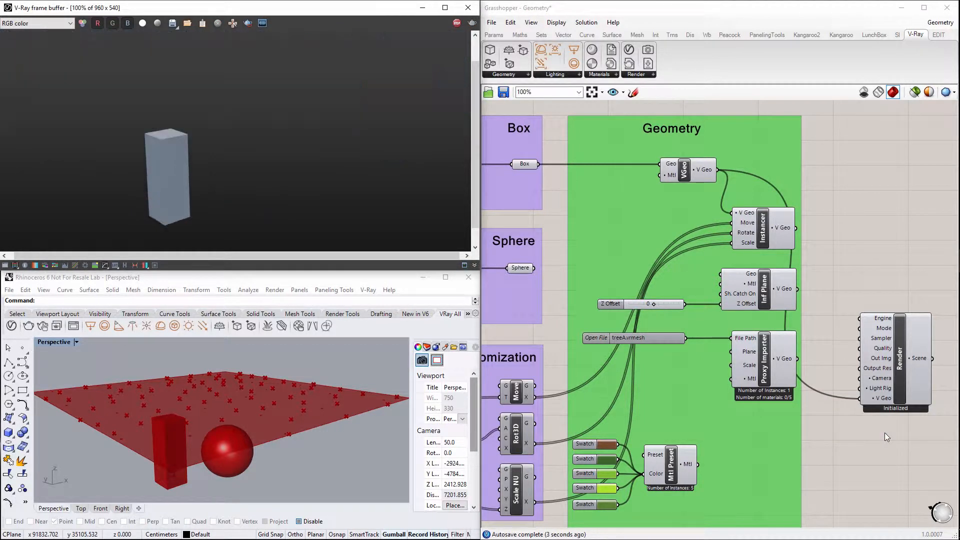
- Add the Sphere to VGeo's Geo input alongside the Box, and add the Inf Plane output to Render's V Geo input
drag(534, 268, 659, 164)
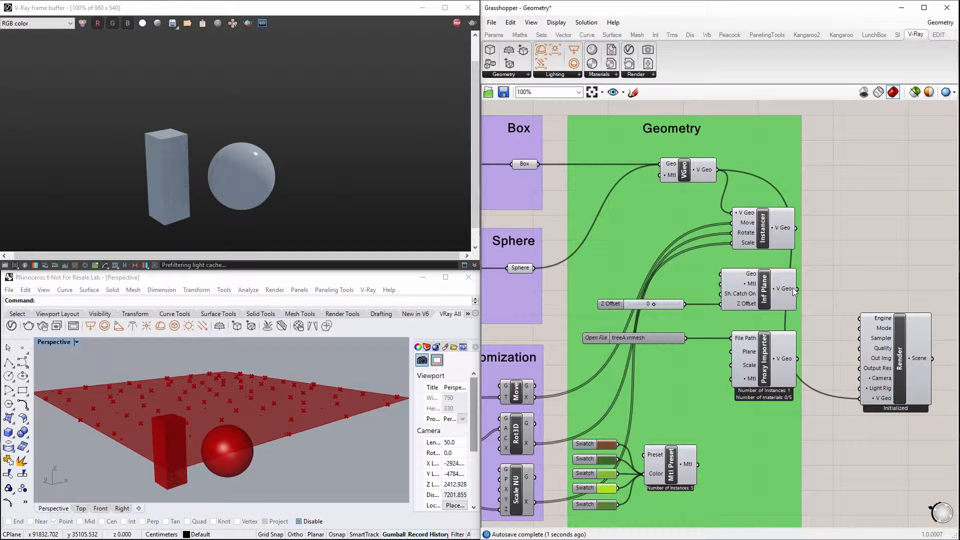
shift+drag(794, 289, 867, 403)
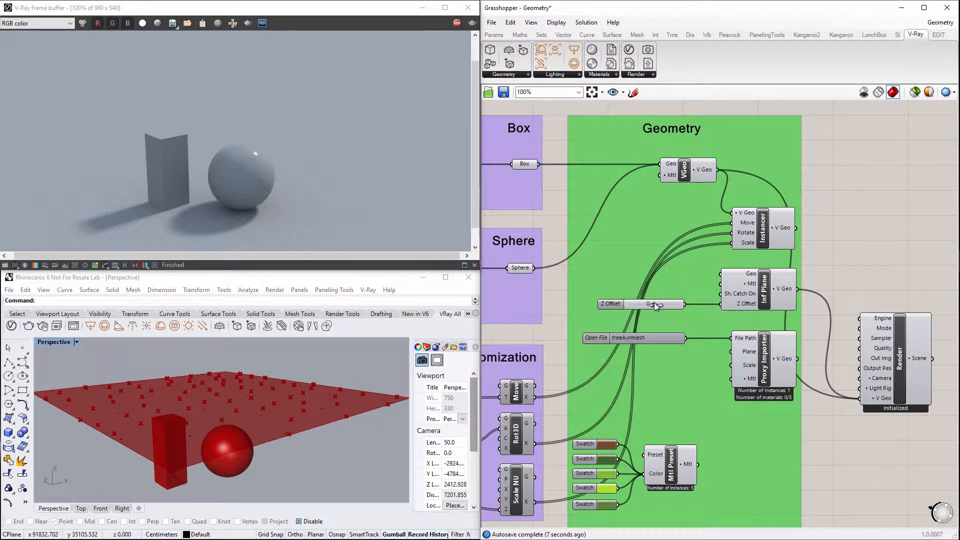
- Try a higher Z Offset for the infinite plane and reset it to 0
drag(655, 305, 675, 305)
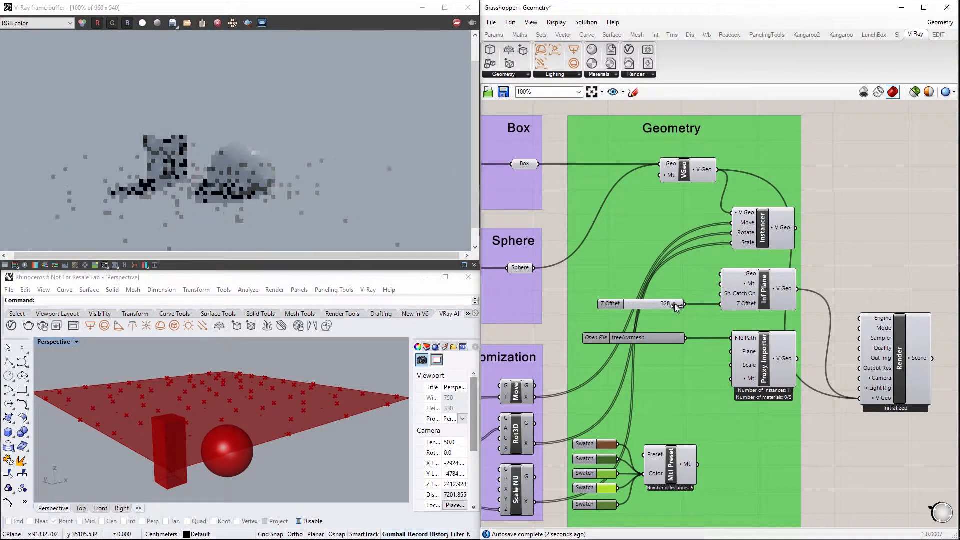
double_click(665, 304)
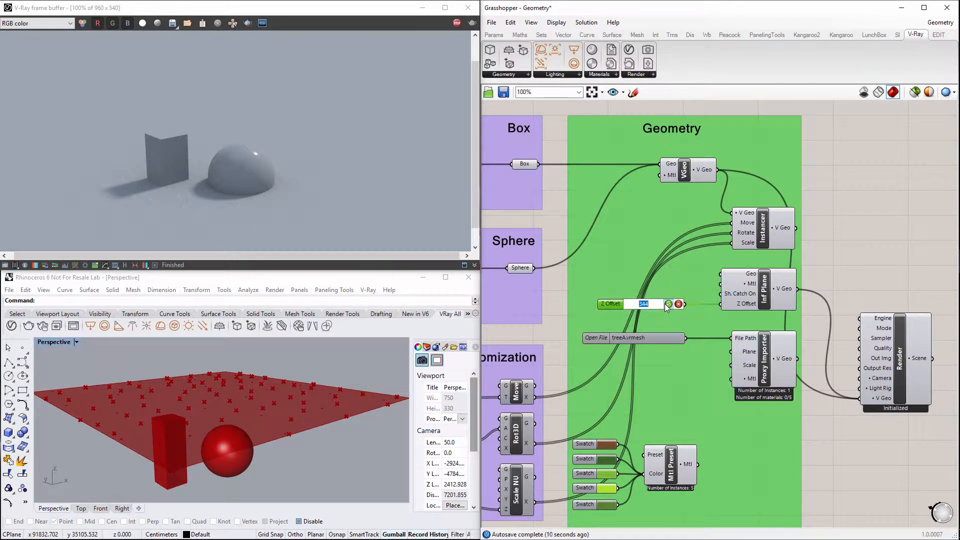
text(0)
key(Return)
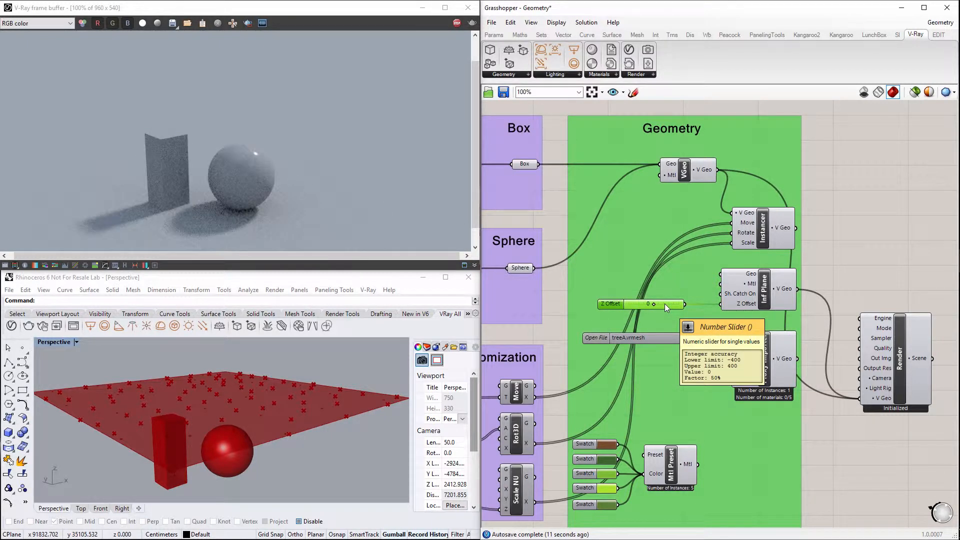
- Try the Box and the Sphere in turn as the infinite plane's Geo input, and disconnect that input again
drag(541, 164, 722, 277)
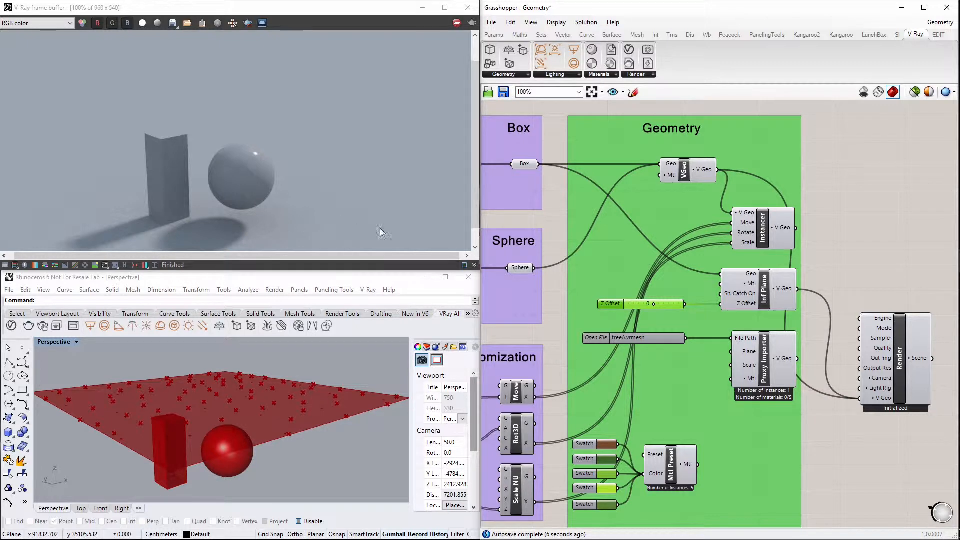
drag(533, 268, 718, 274)
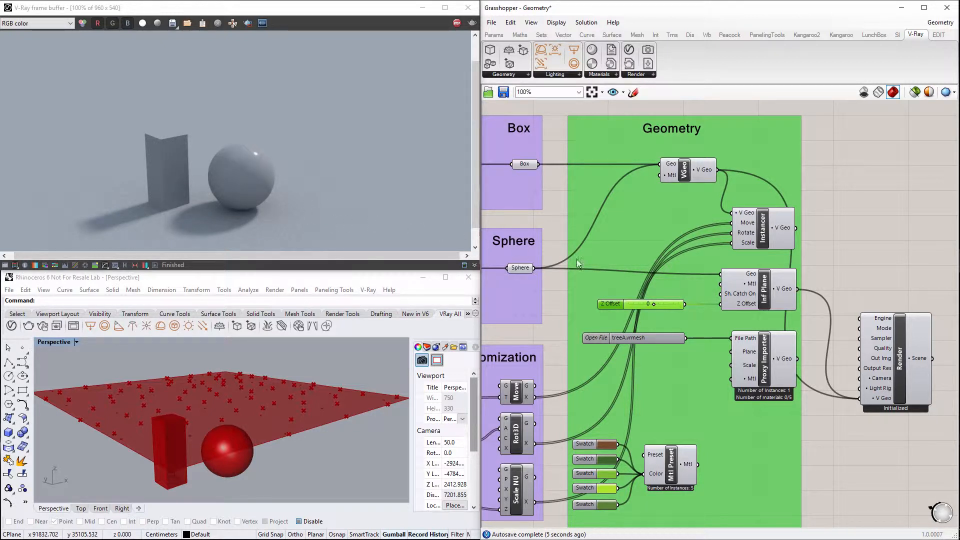
ctrl+drag(719, 274, 533, 269)
- Generate the Inf Plane's Shadow Catch On toggle, set it to True, and inspect the render's alpha channel before restoring RGB
right_click(765, 289)
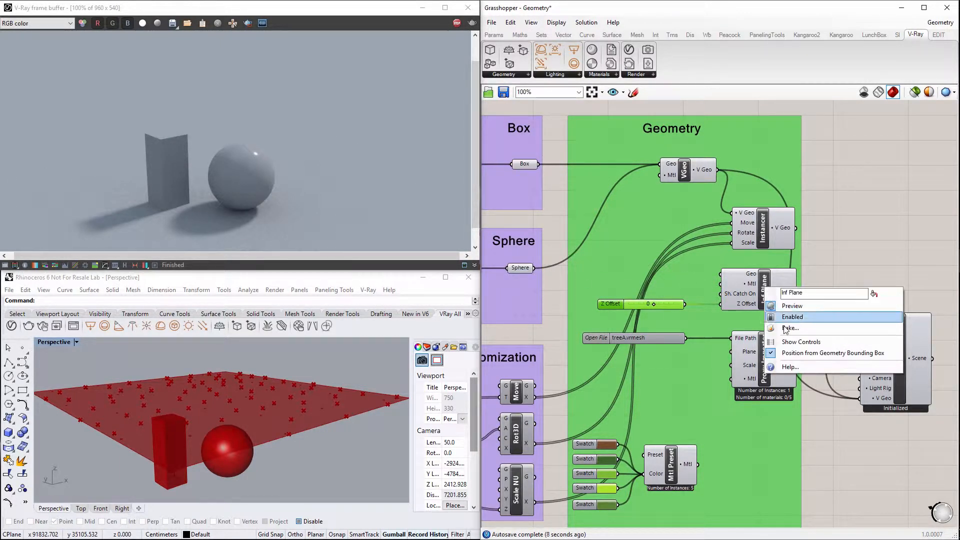
click(800, 342)
drag(676, 299, 644, 283)
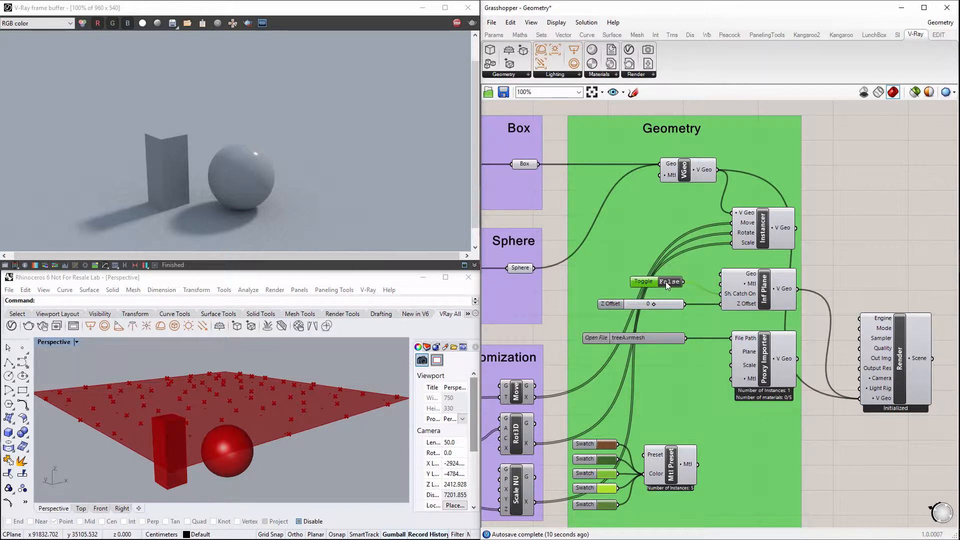
double_click(665, 281)
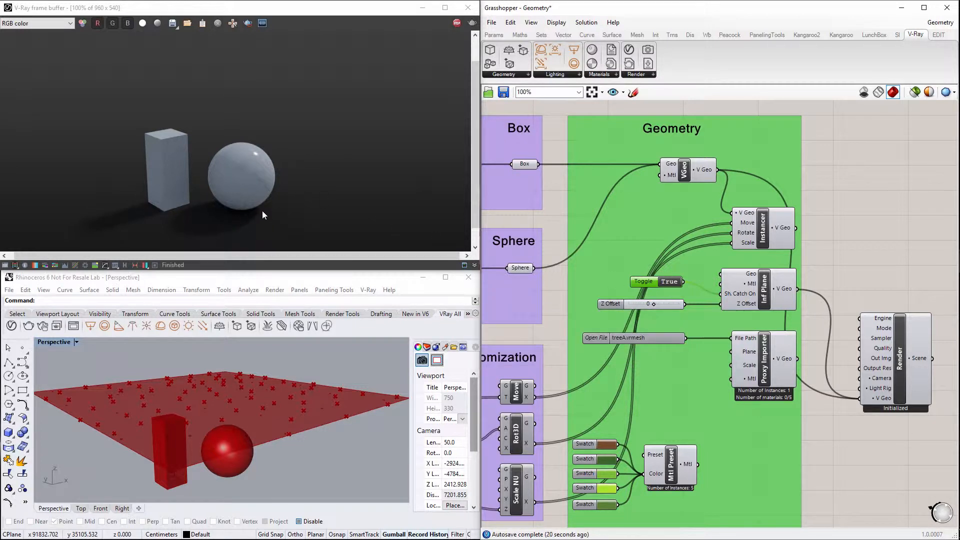
click(143, 23)
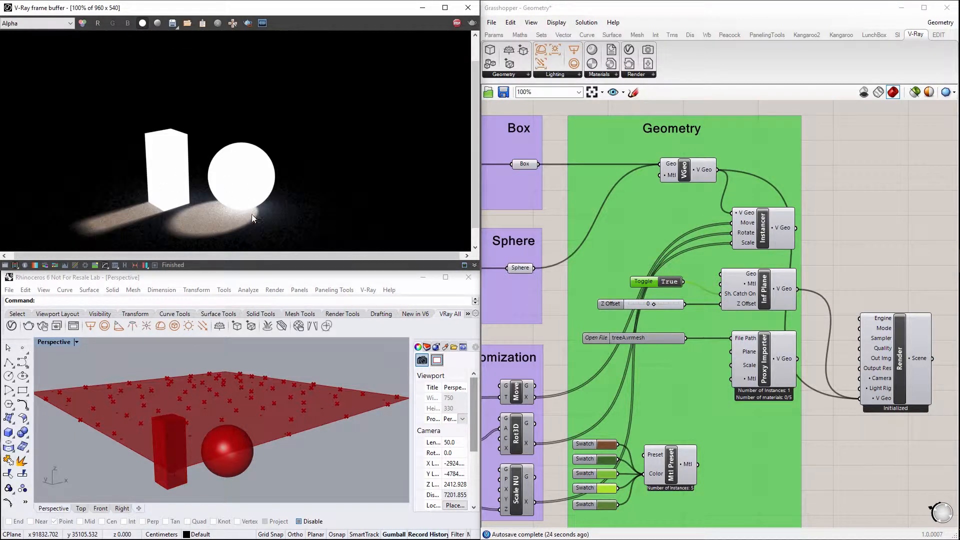
click(142, 23)
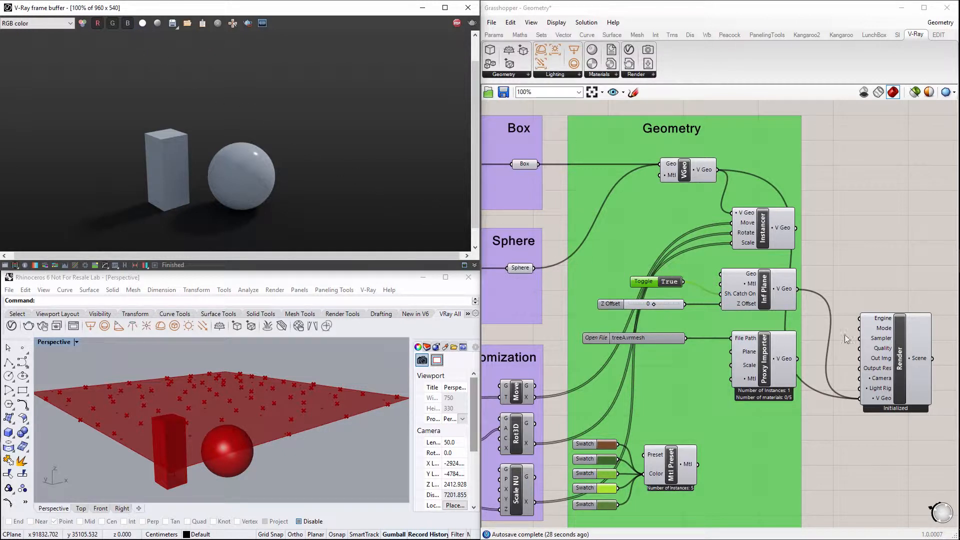
- Stop the render, make the Proxy Importer the only geometry wired into Render's V Geo input, and restart rendering
right_click(899, 357)
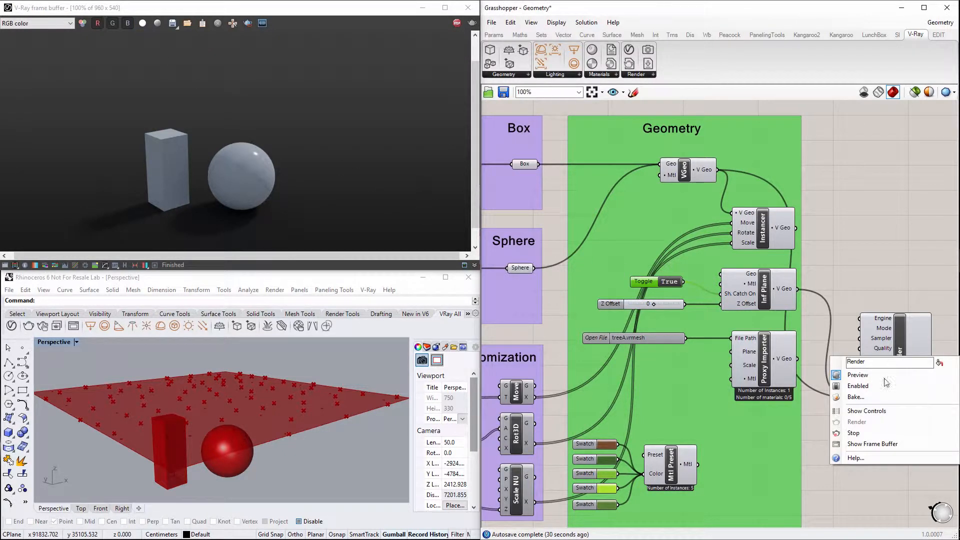
click(870, 432)
shift+drag(797, 359, 858, 406)
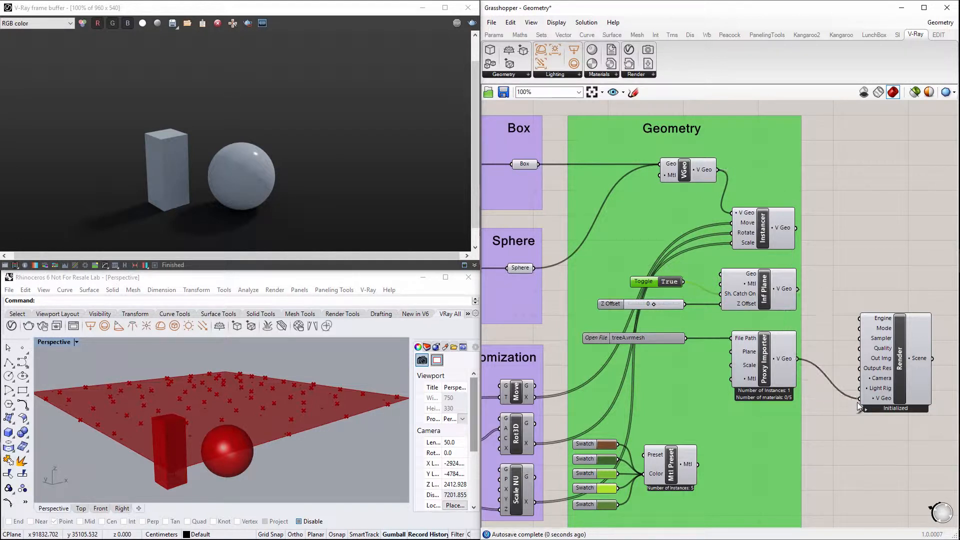
right_click(900, 356)
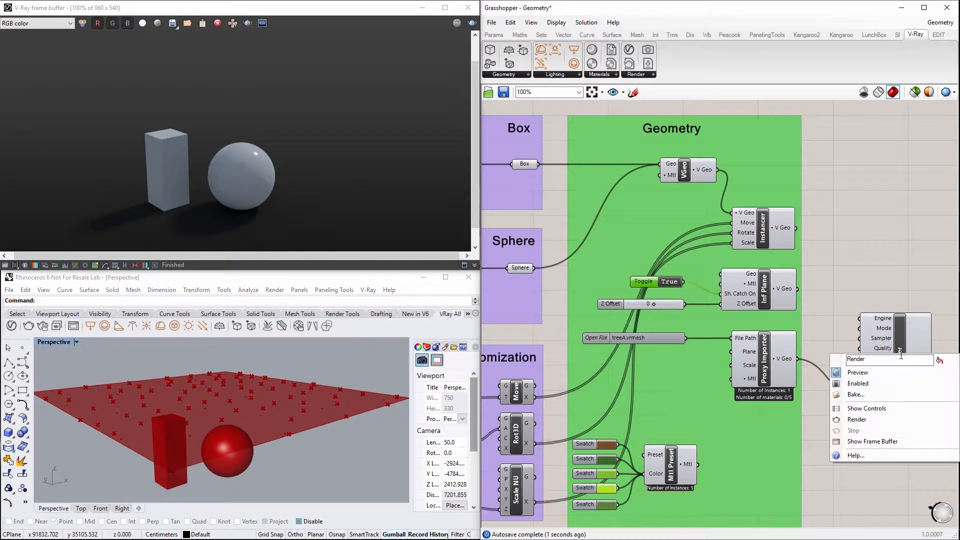
click(873, 420)
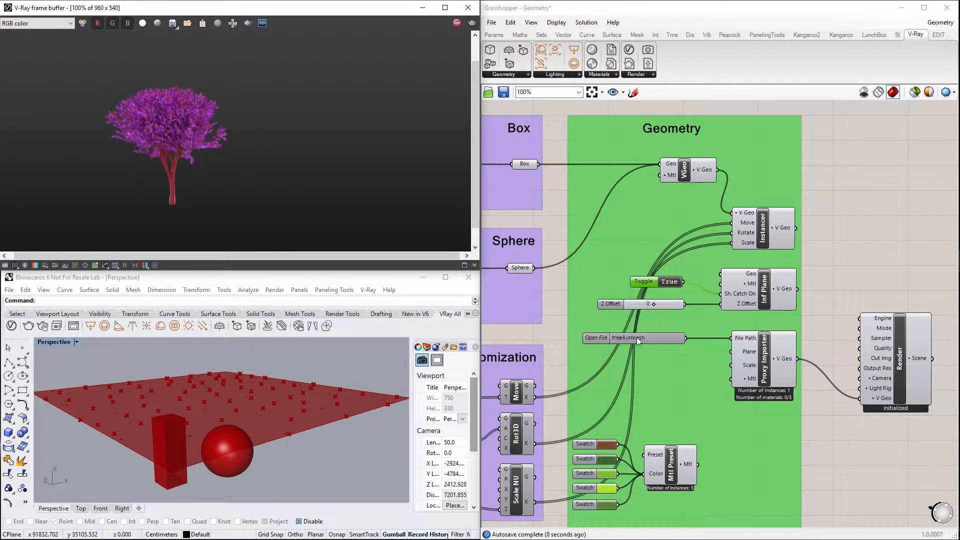
- Connect the Proxy Plane group's PRot output to the Proxy Importer's Plane input and the Proxy Scale group's result to its Scale input
mouse_move(752, 342)
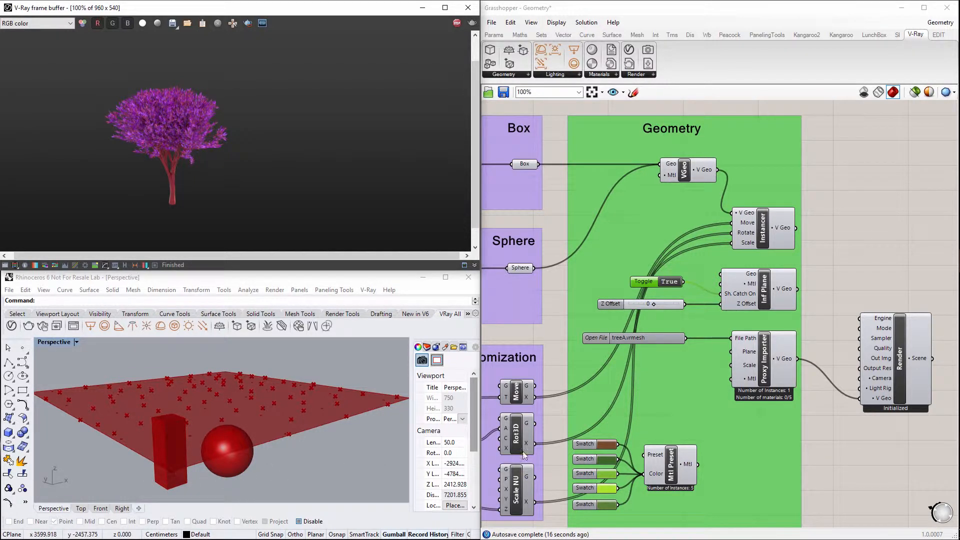
right_drag(551, 423, 590, 290)
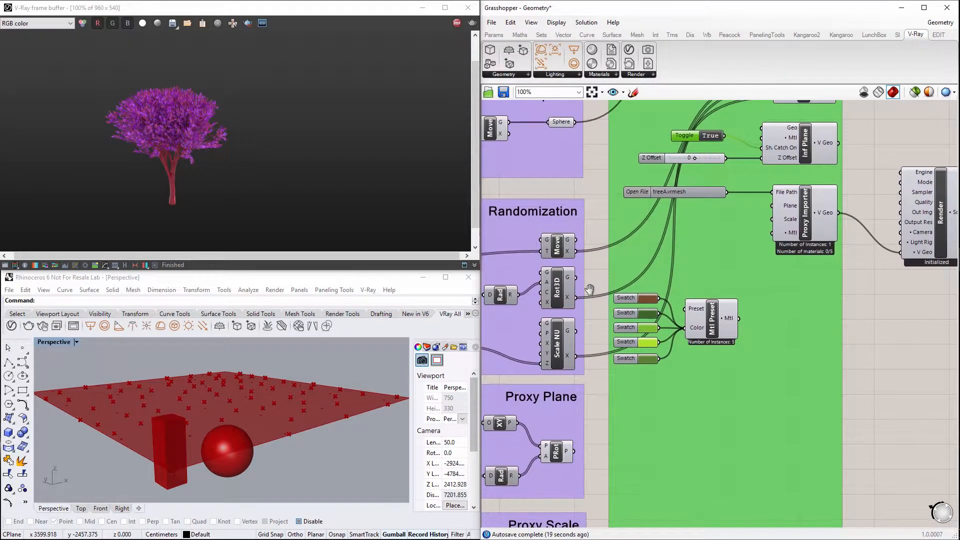
drag(575, 450, 775, 206)
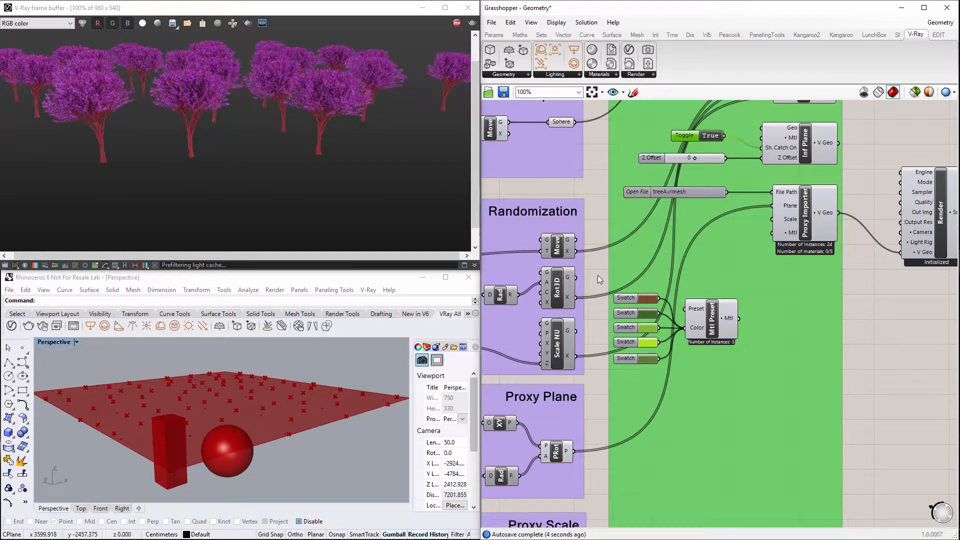
right_drag(610, 366, 611, 311)
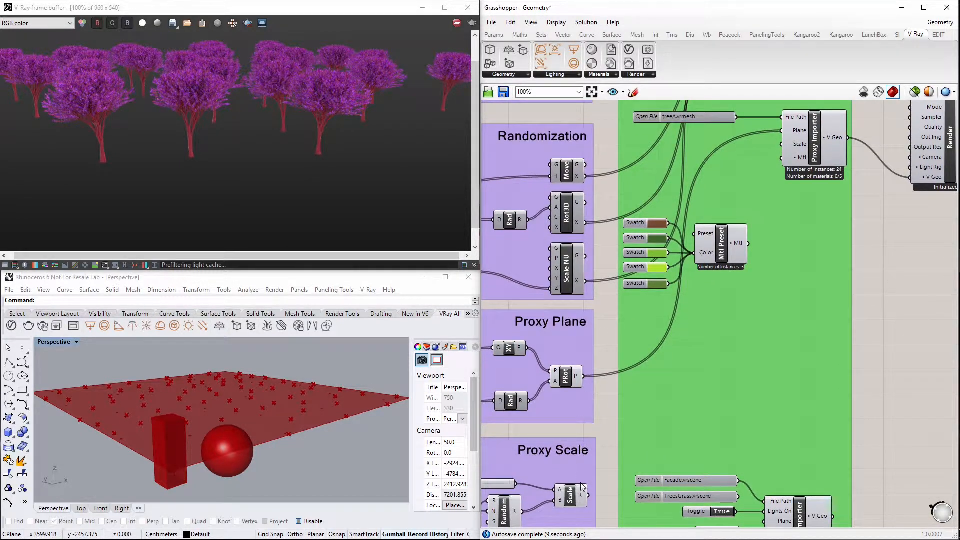
drag(589, 497, 781, 145)
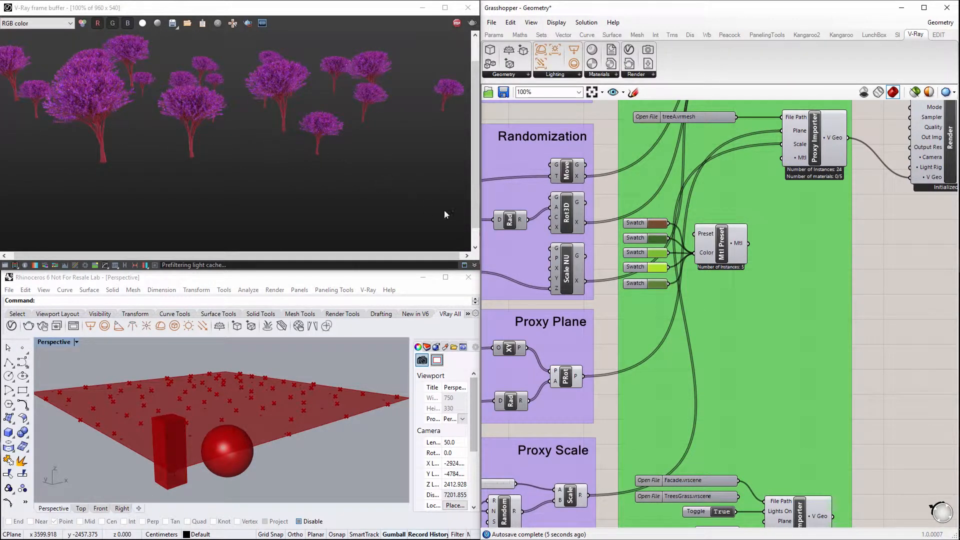
- Reduce the number of tree proxies by setting the Proxy Plane group's Number slider to 5
right_drag(515, 303, 773, 239)
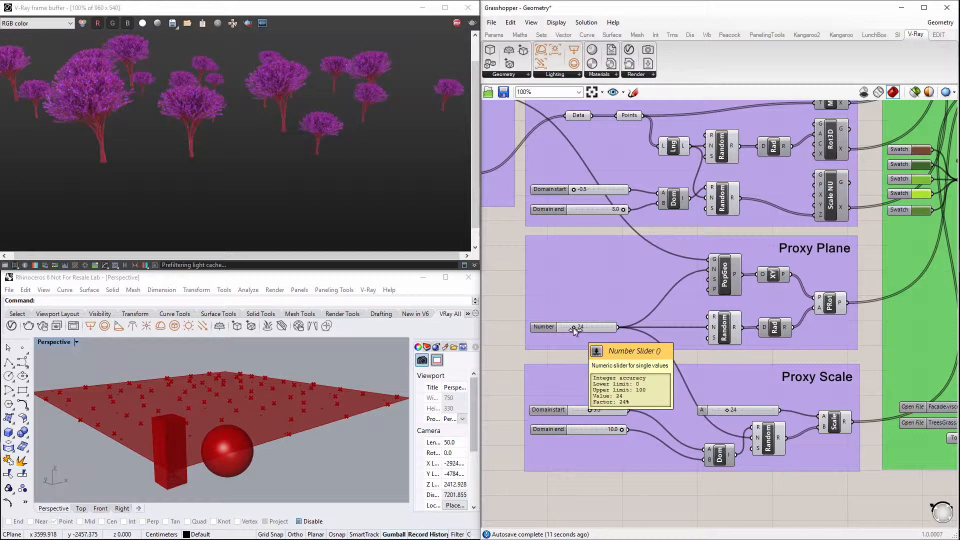
drag(574, 328, 563, 328)
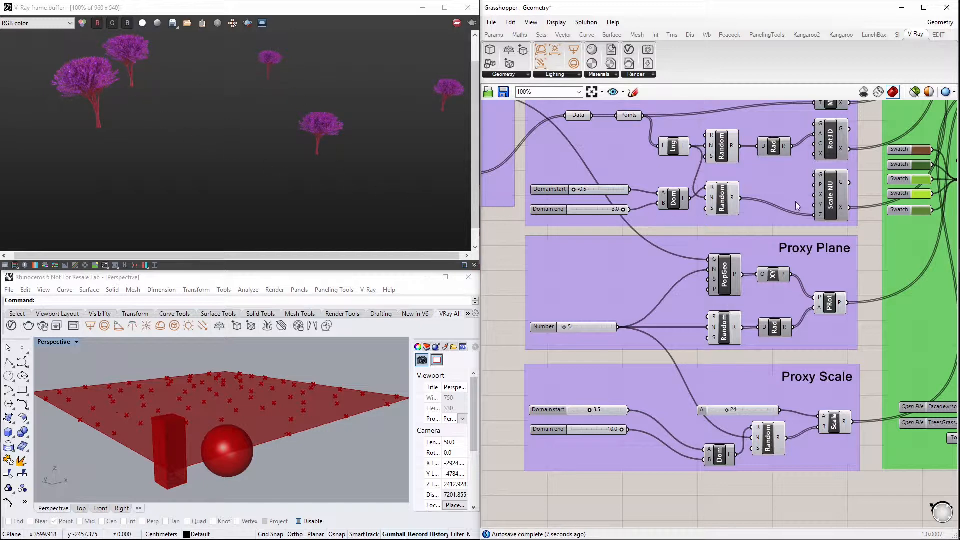
- Connect the Mtl Preset component's Mtl output, fed by the five colour swatches, to the Proxy Importer's Mtl input
right_drag(796, 202, 927, 354)
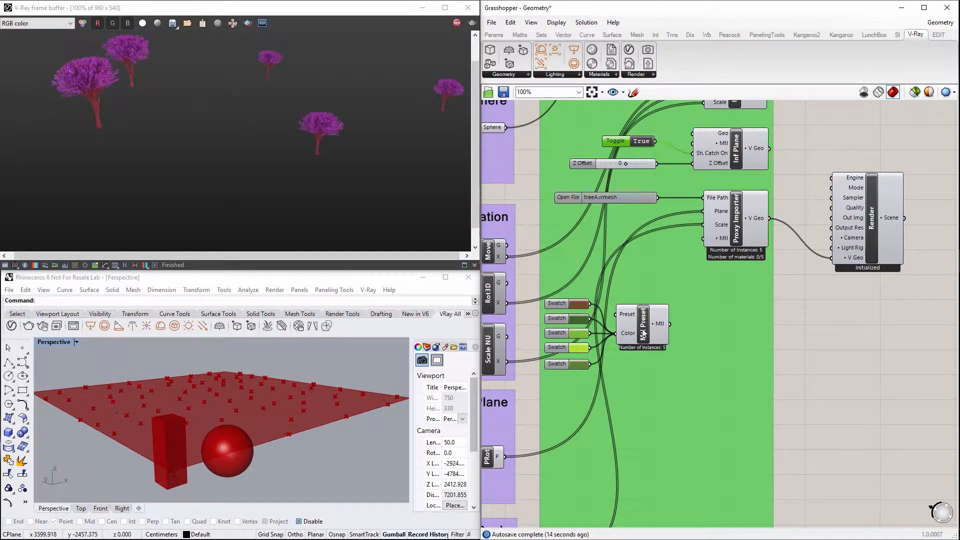
mouse_move(661, 338)
drag(675, 323, 713, 237)
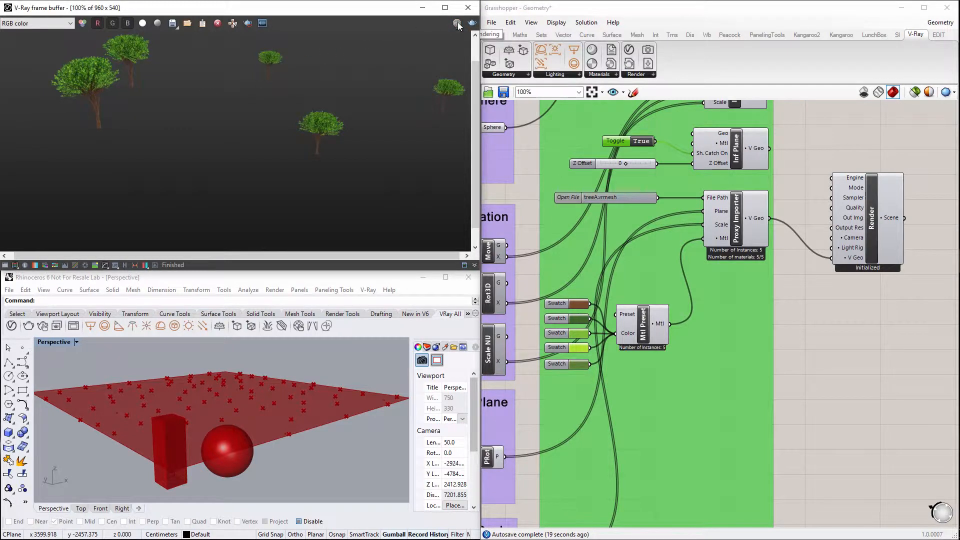
- Replace the geometry wired into Render's V Geo input with the Importer's V Geo output and render the whole facade scene
right_drag(797, 343, 737, 228)
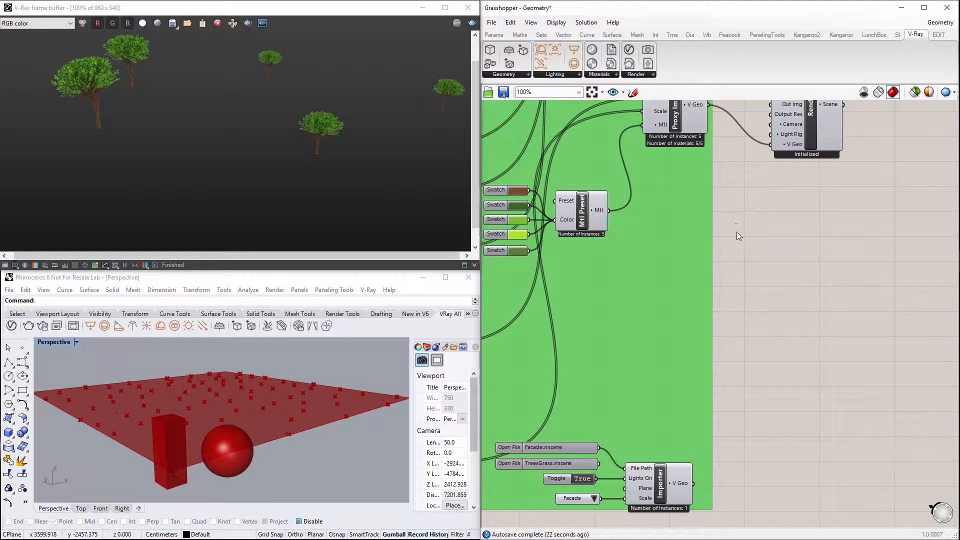
drag(693, 483, 770, 145)
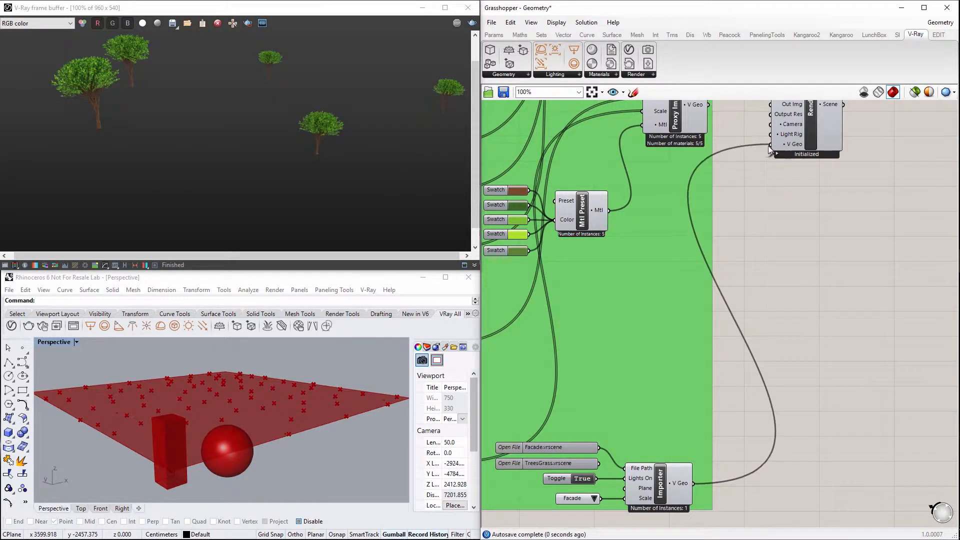
right_click(809, 140)
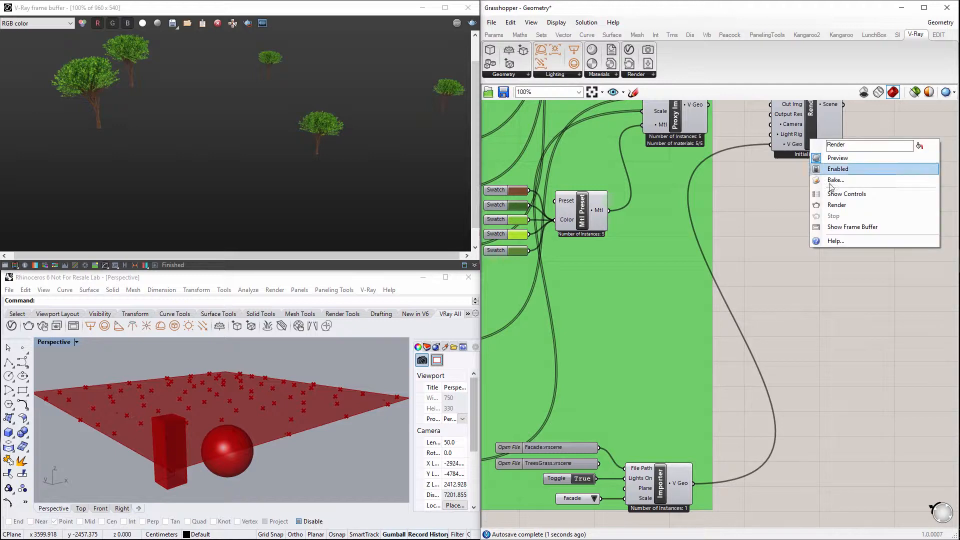
click(842, 210)
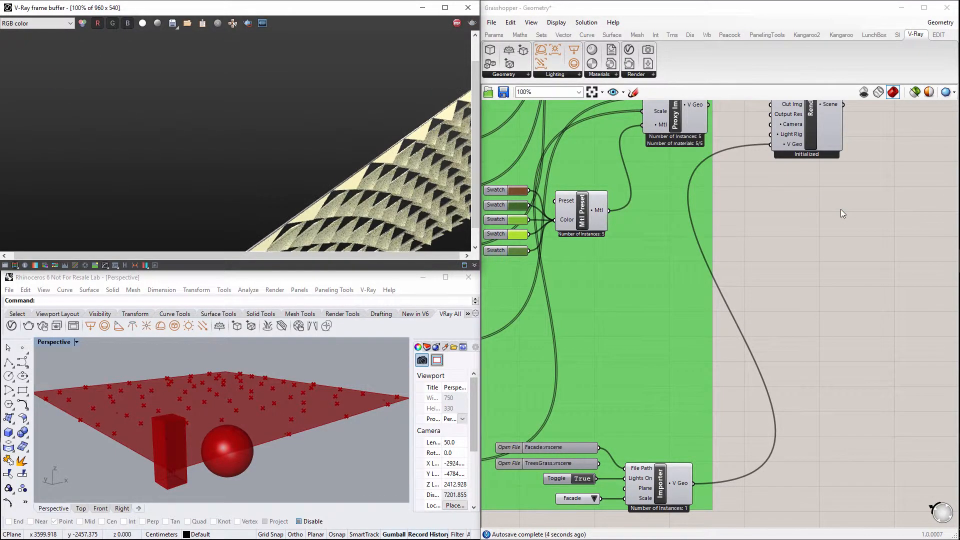
click(321, 450)
scroll(310, 471, down, 6)
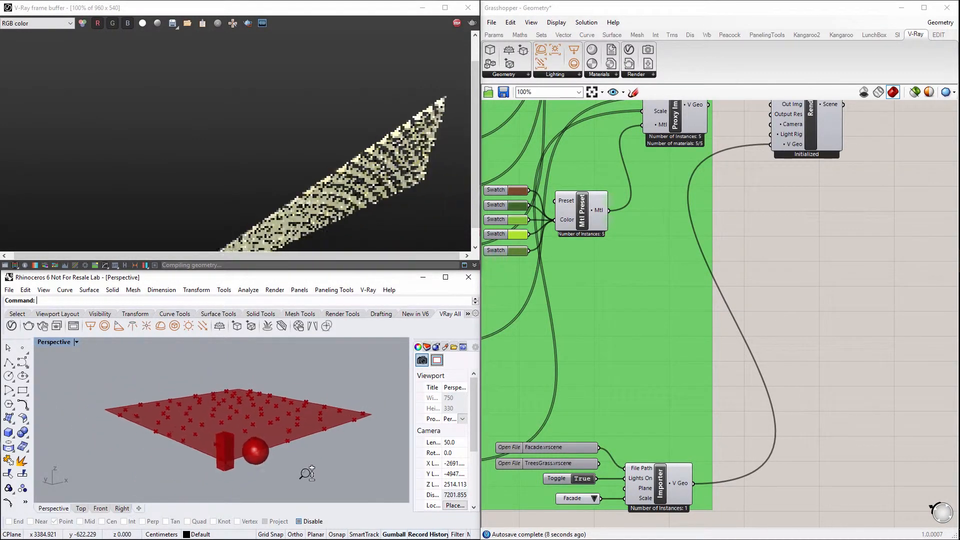
scroll(309, 477, down, 1)
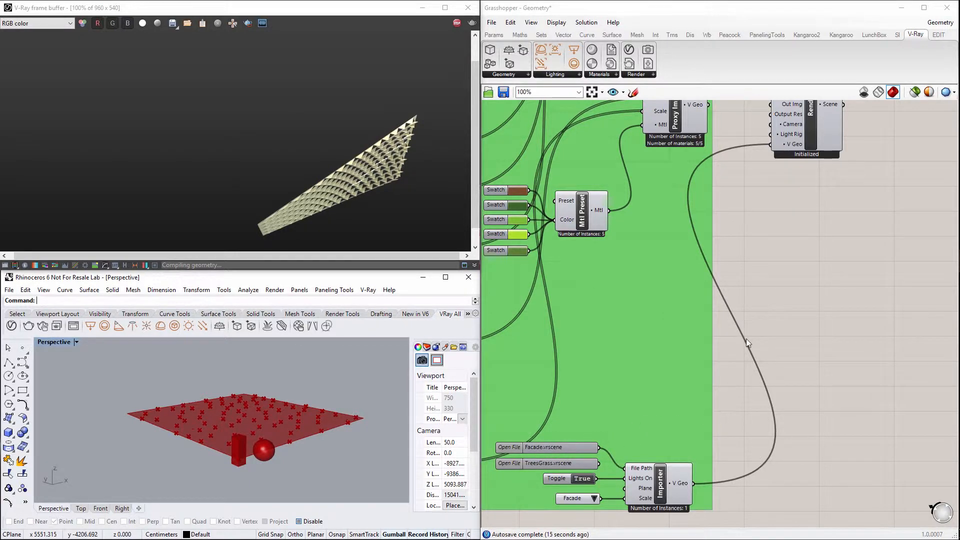
- With rendering stopped, set the Importer's Lights On toggle to False and connect the Proxy Plane group's PRot output to its Plane input
right_click(814, 134)
click(839, 211)
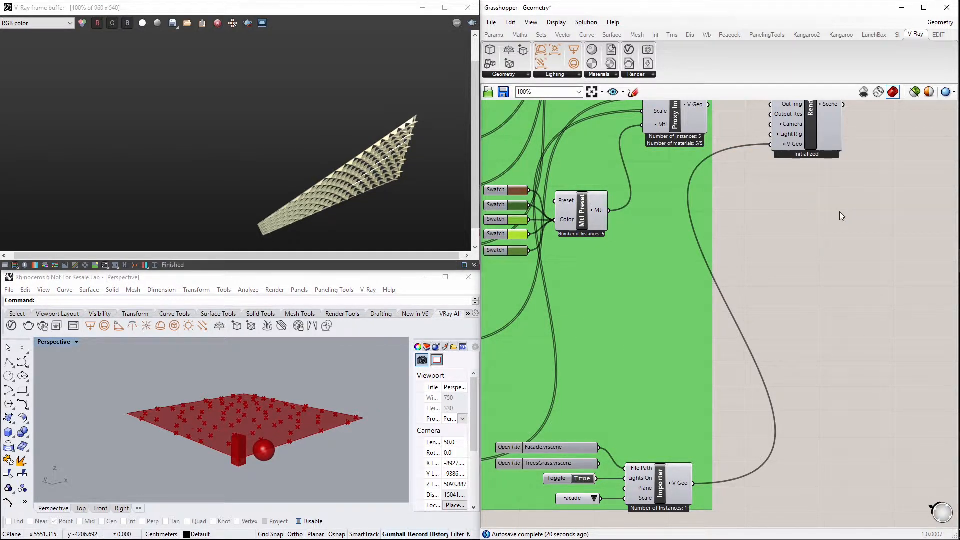
double_click(583, 479)
right_drag(584, 405, 693, 381)
drag(570, 313, 750, 459)
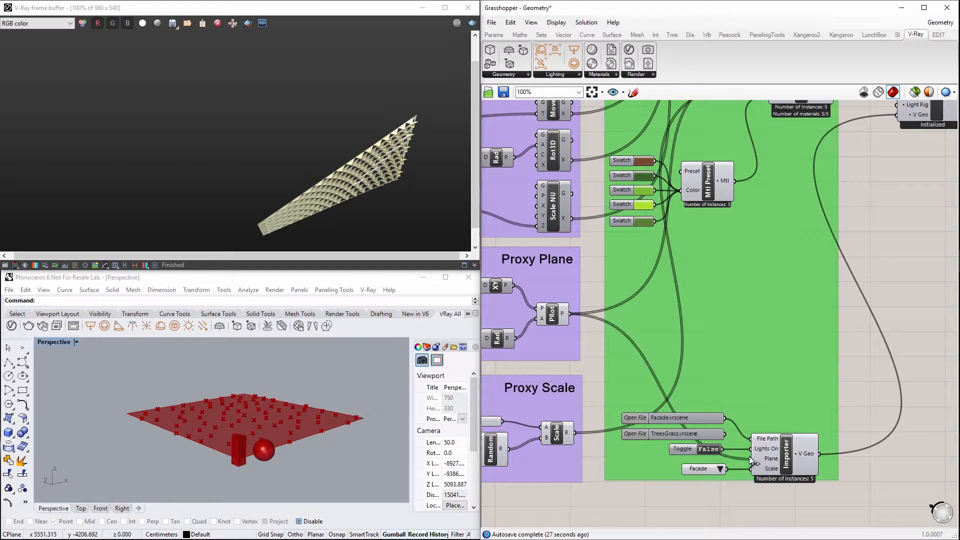
- Restart the interactive render and frame all the facade instances in the Perspective view
right_drag(873, 266, 810, 302)
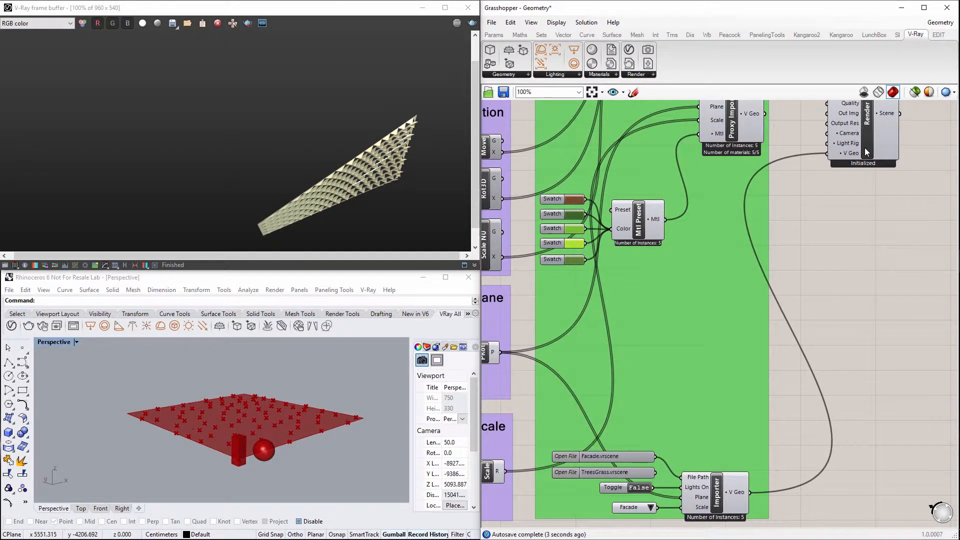
right_click(865, 149)
click(863, 214)
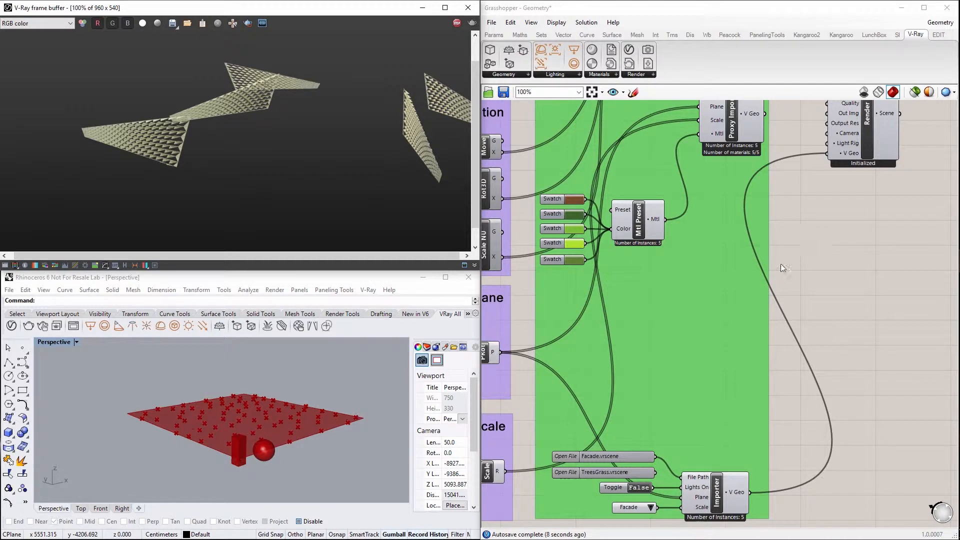
right_drag(287, 434, 323, 466)
scroll(313, 453, down, 3)
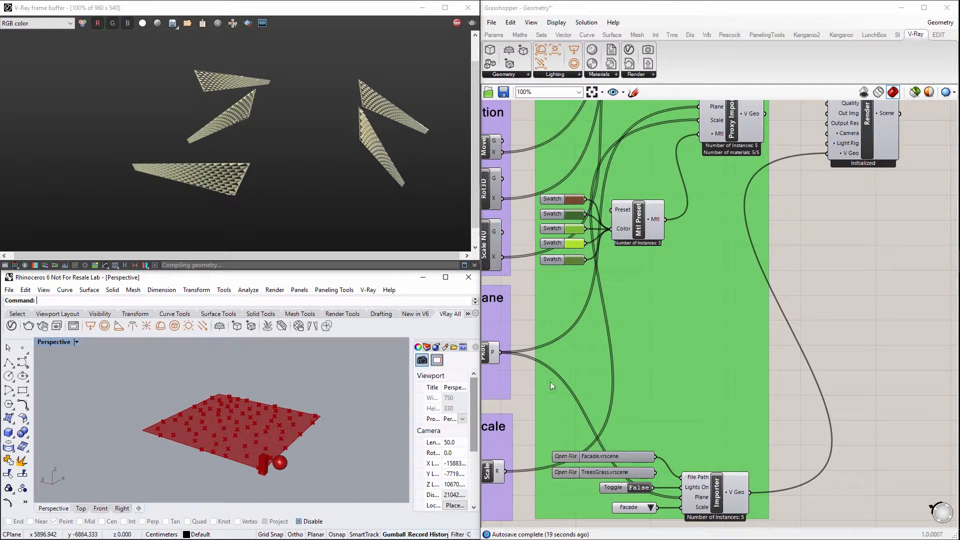
- With rendering stopped, replace the Importer's File Path source with TreesGrass.vrscene and switch its Scale value list to TreesGrass
right_click(863, 145)
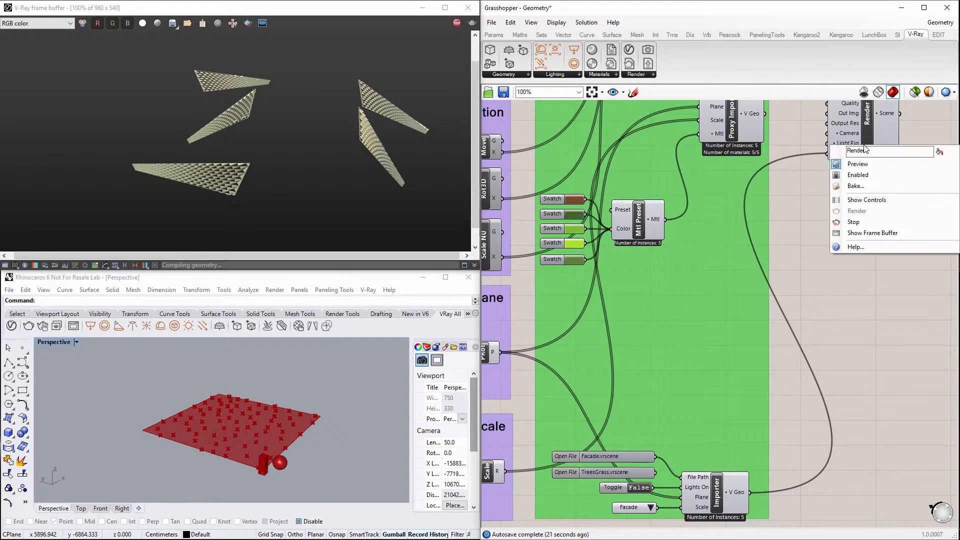
click(854, 222)
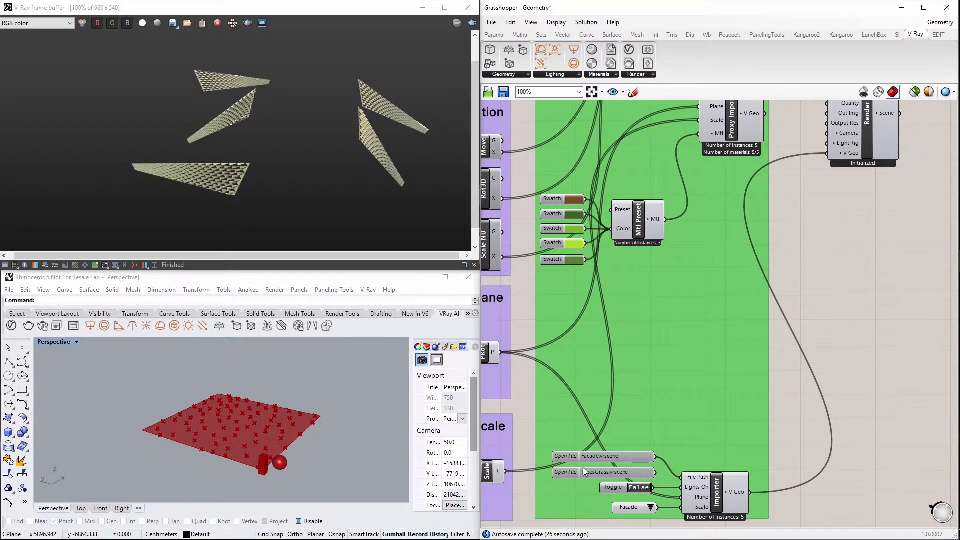
shift+drag(666, 477, 685, 478)
click(651, 507)
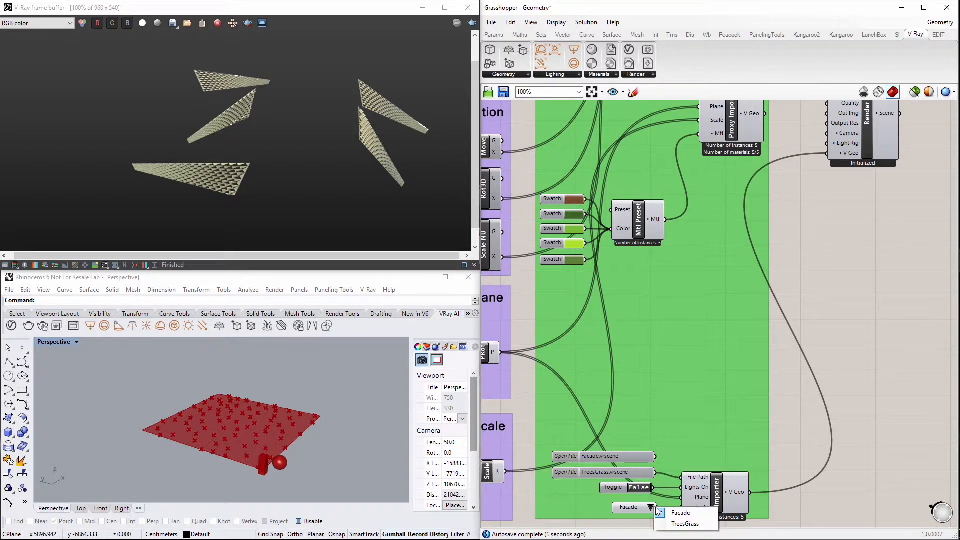
click(678, 524)
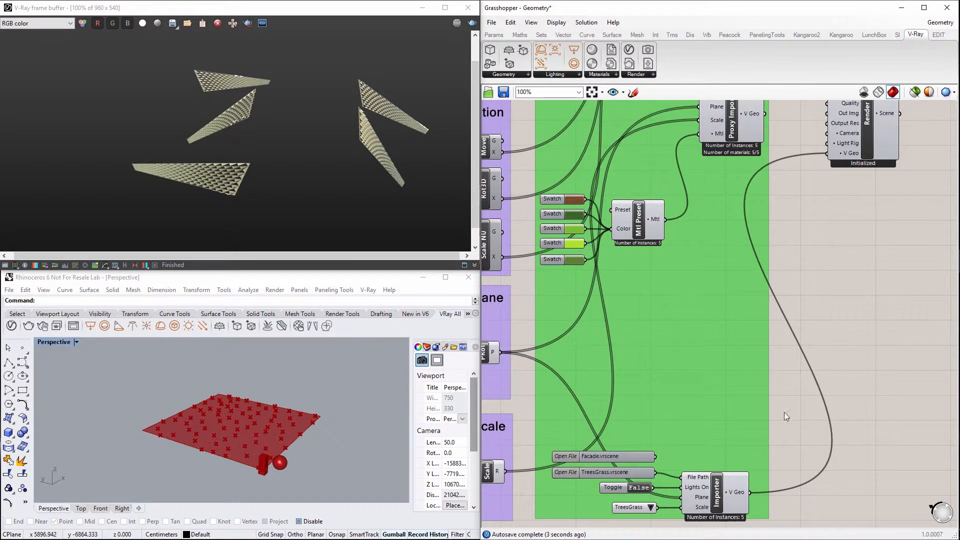
- Restart the interactive render and inspect the imported trees and grass from another angle
right_click(868, 149)
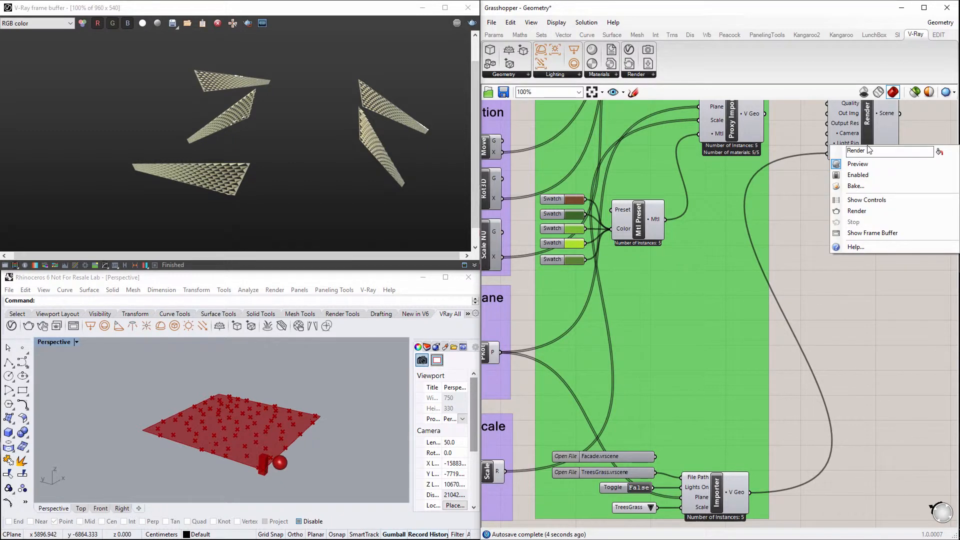
click(856, 209)
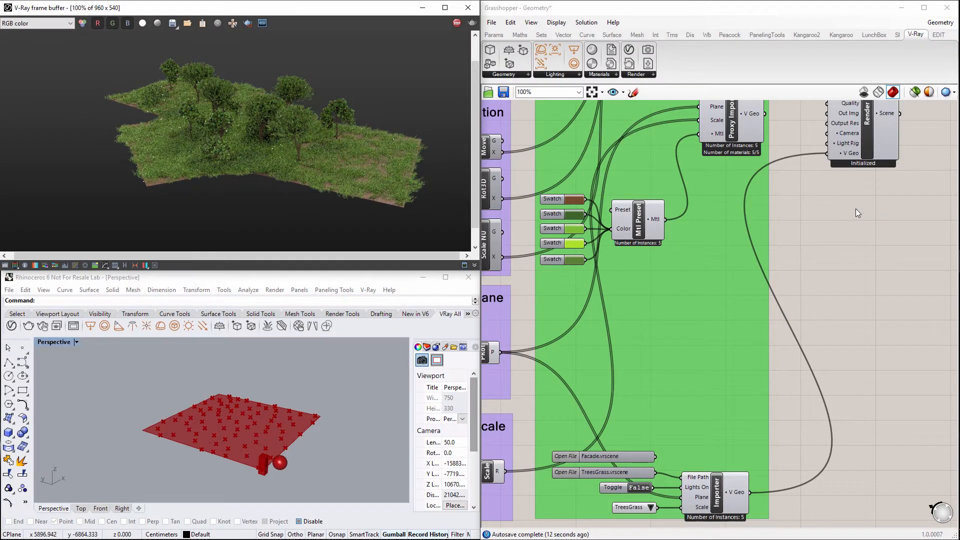
right_drag(364, 388, 242, 400)
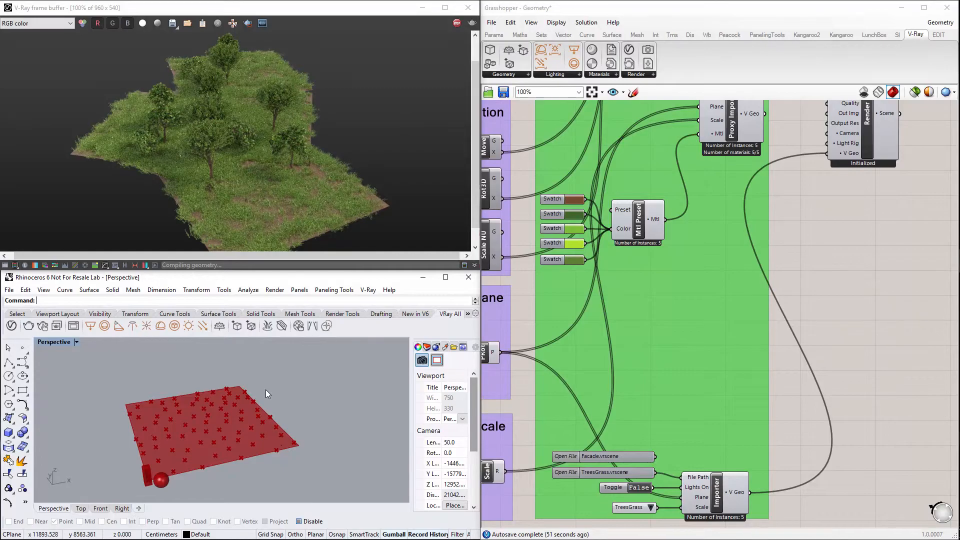